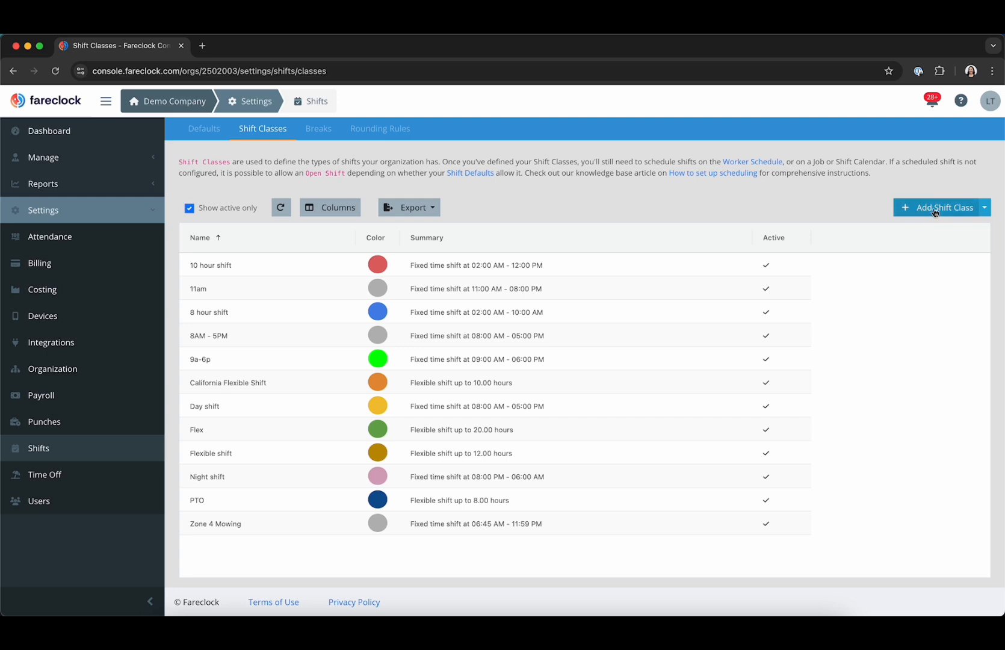
- Name the new shift class Day Shift, set it to Fixed Time, and choose a golden yellow schedule color
left_click(473, 242)
type("Day Shift")
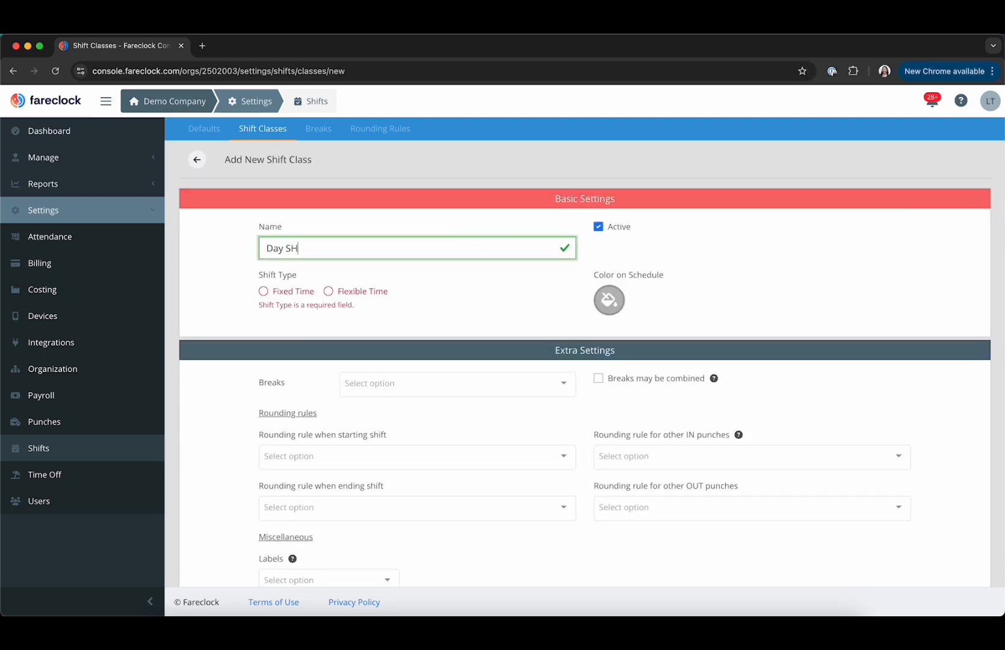
left_click(263, 290)
left_click(609, 299)
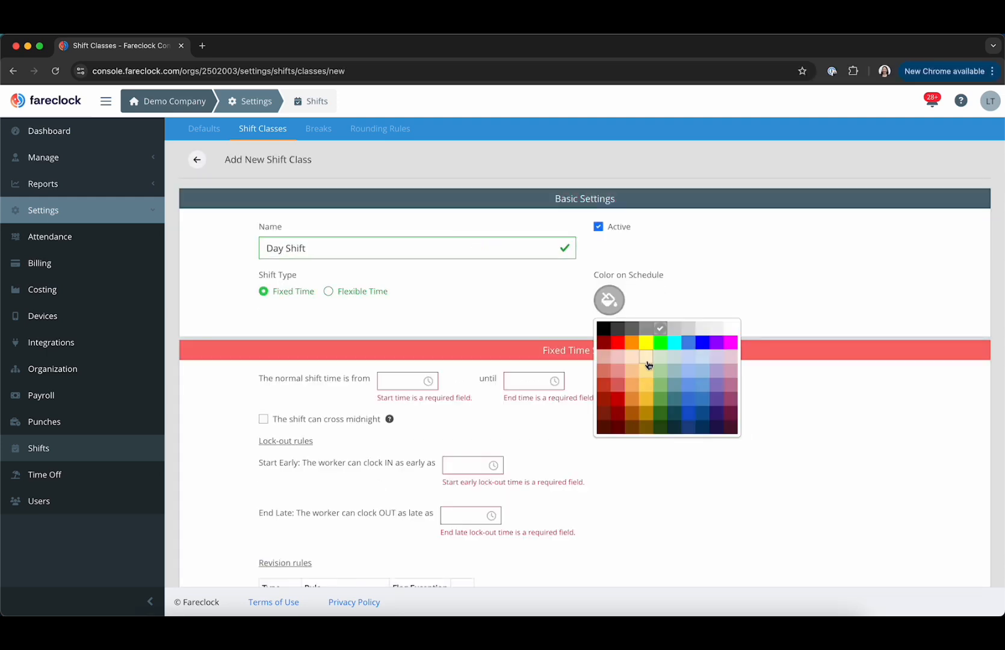
left_click(647, 400)
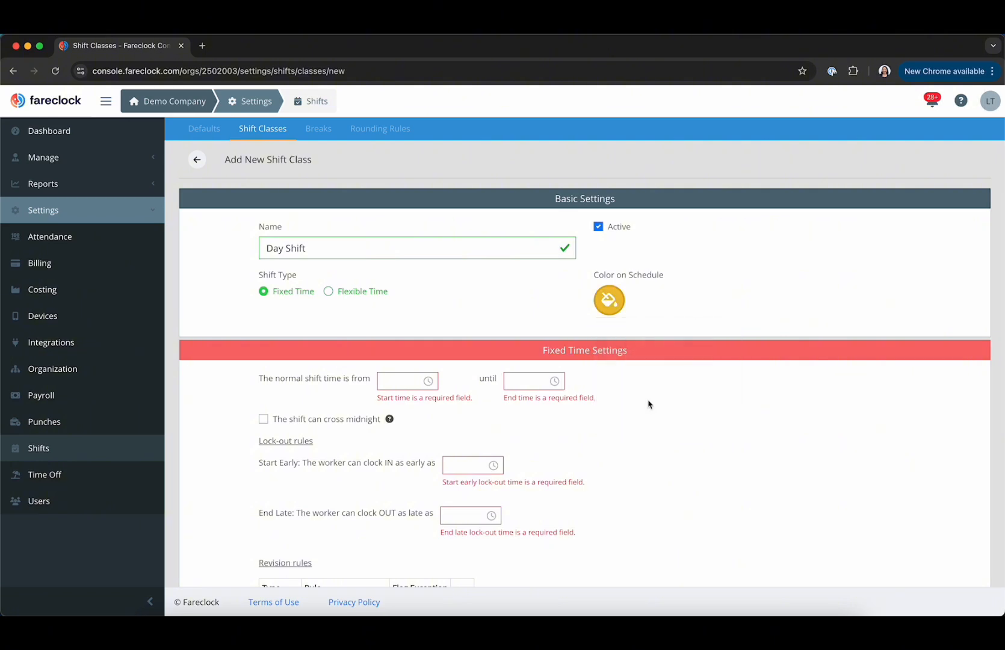
left_click(332, 291)
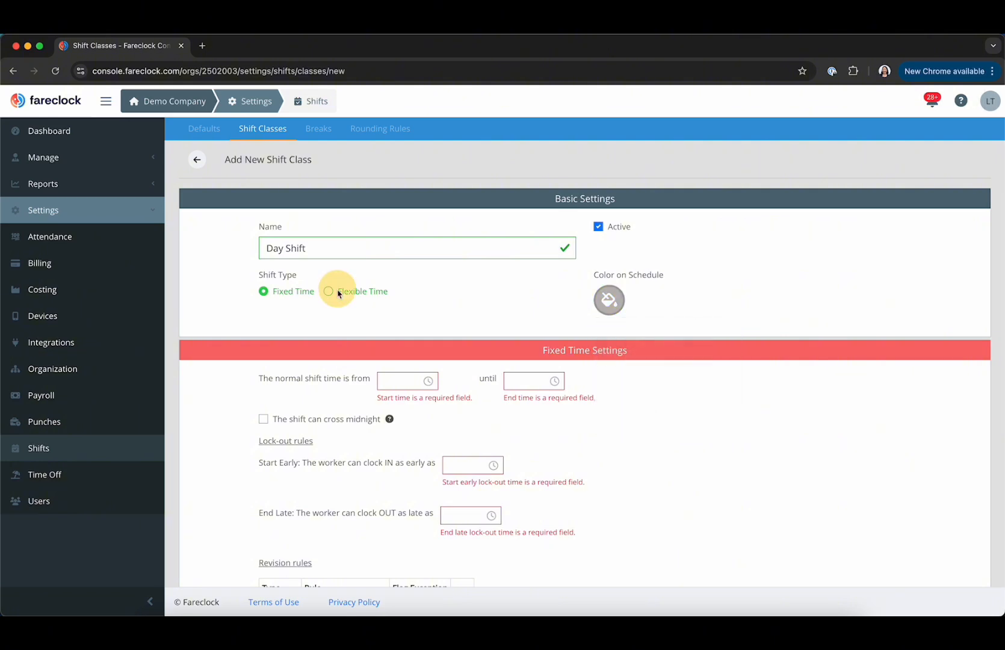
left_click(275, 291)
left_click(609, 300)
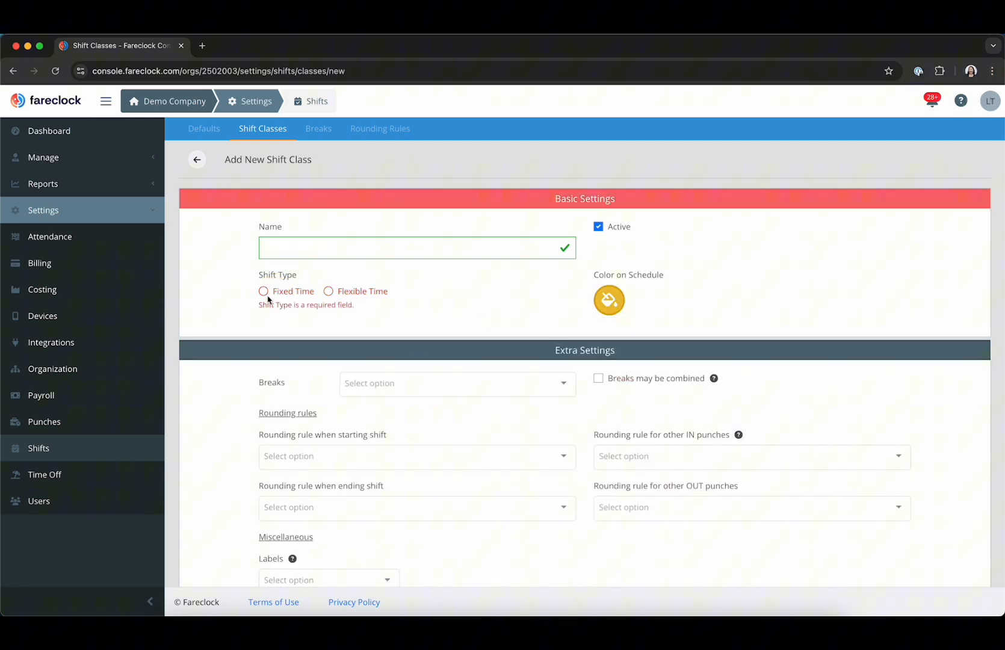
- Select Fixed Time as the shift type and set the normal shift time from 08:00 AM until 05:00 PM
left_click(264, 291)
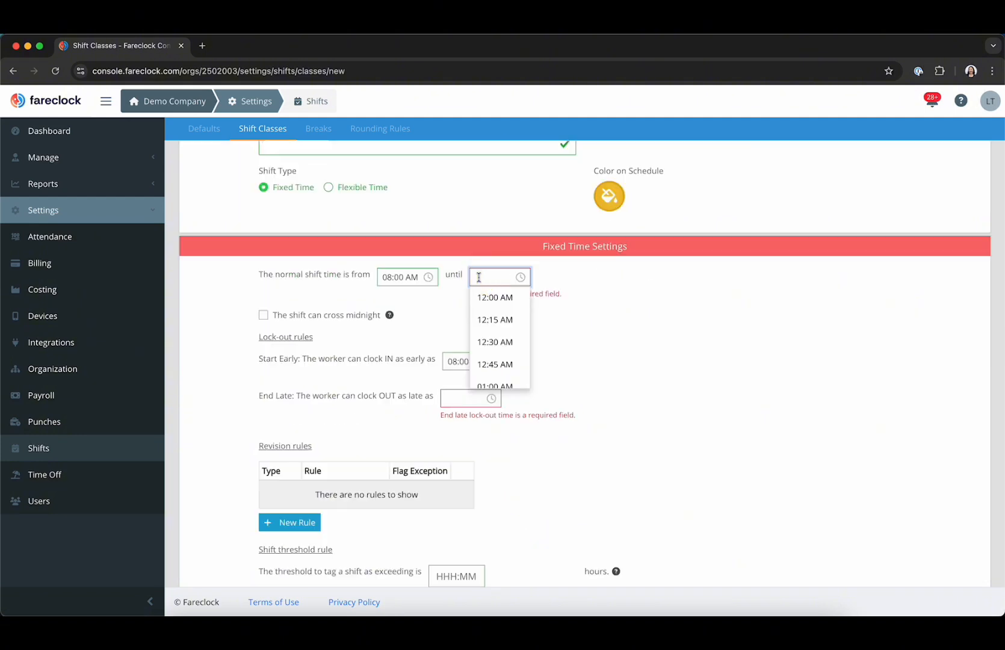
type("5")
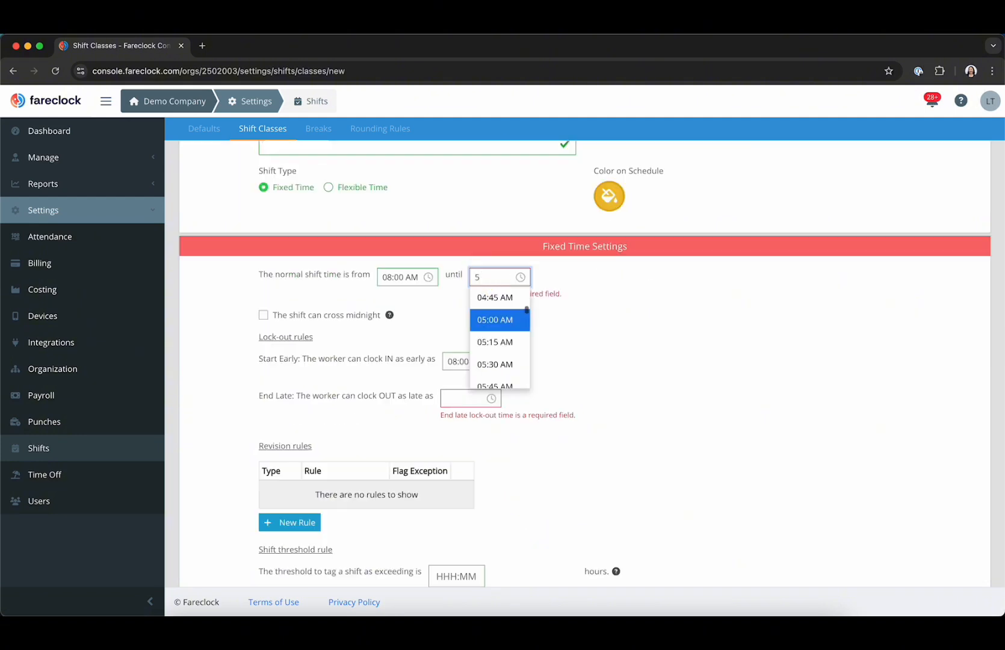
type(":00P")
left_click(504, 319)
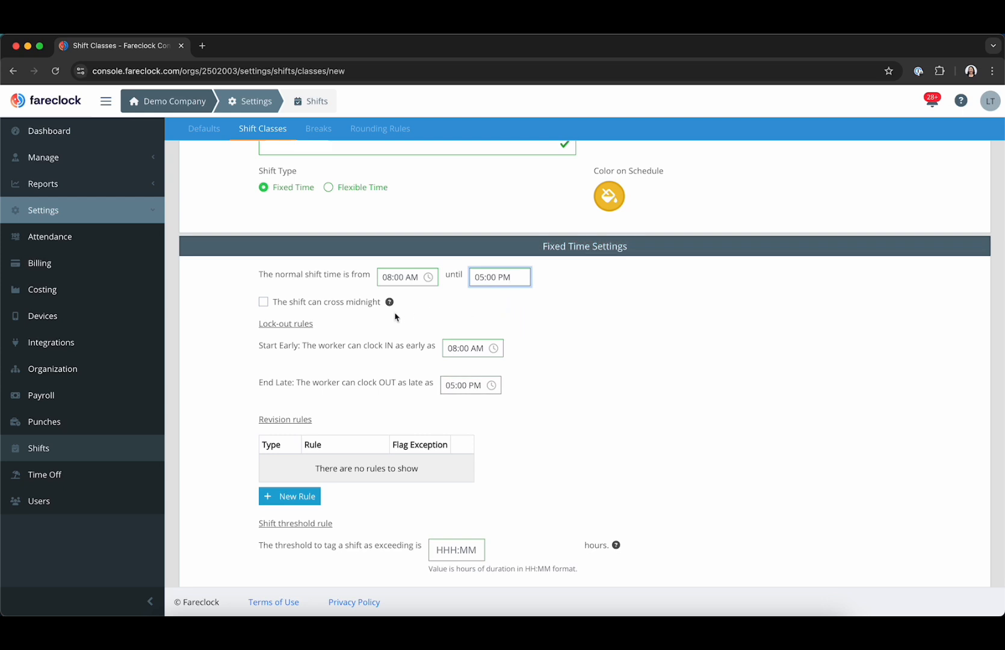
- Set the lock-out rules to allow clocking in as early as 06:00 AM and clocking out as late as 06:30 PM
mouse_move(389, 302)
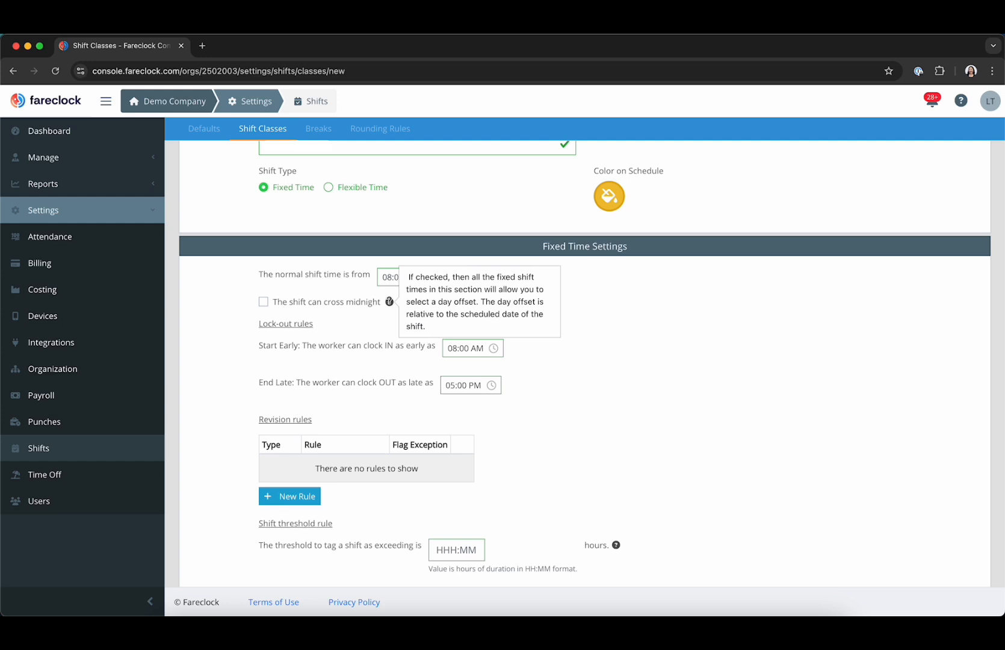
scroll(388, 302, "down", 2)
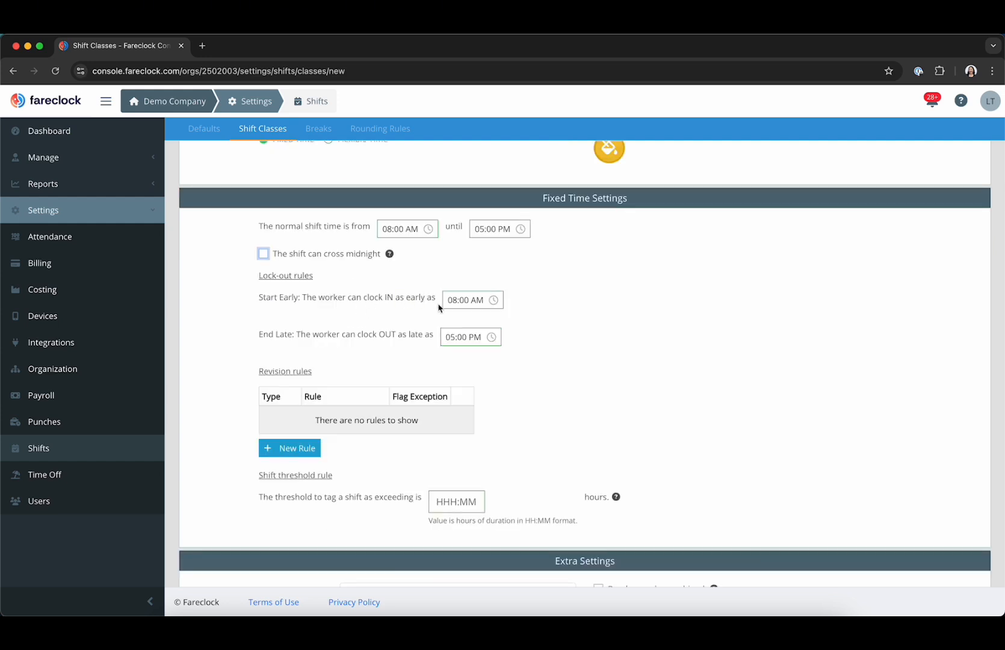
left_click(455, 300)
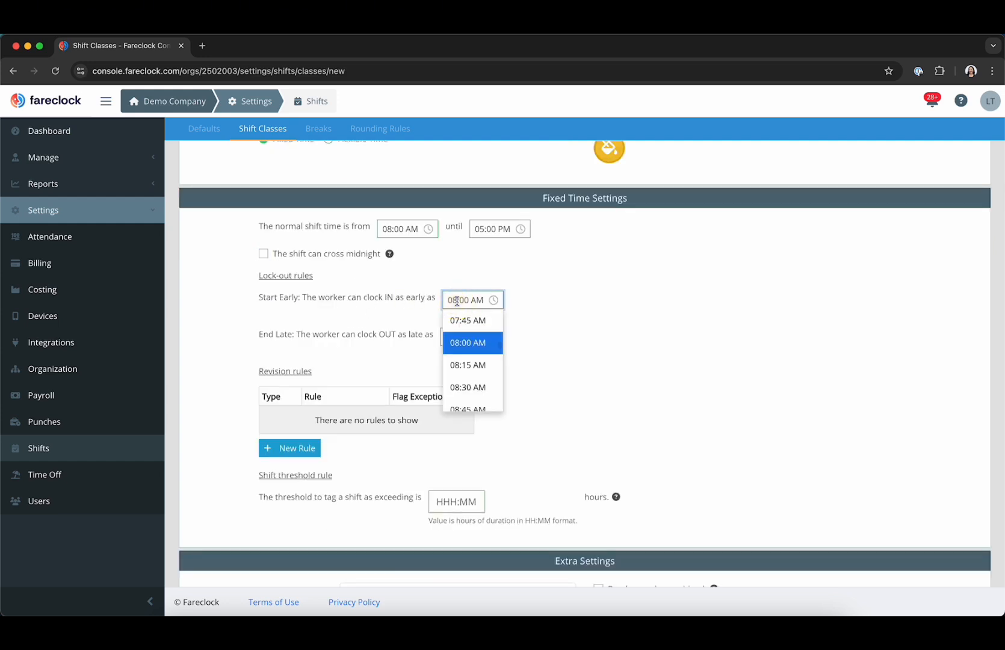
key("BackSpace")
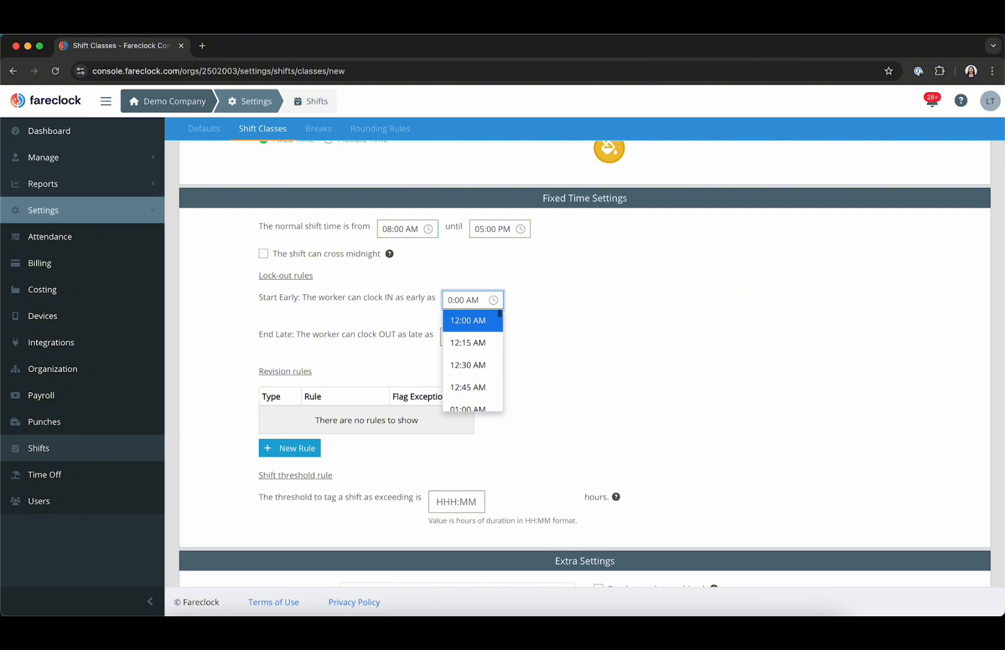
type("6")
left_click(520, 377)
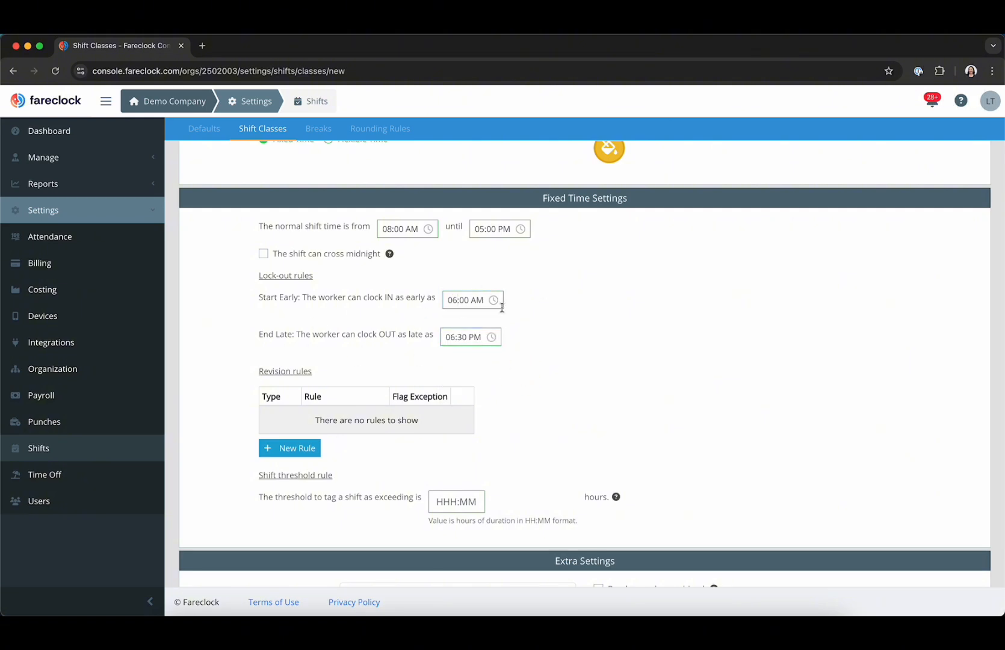
- Add a Start revision rule that revises clock-ins between 06:00 AM and 07:59 AM to 08:00 AM
left_click_drag(261, 370, 315, 374)
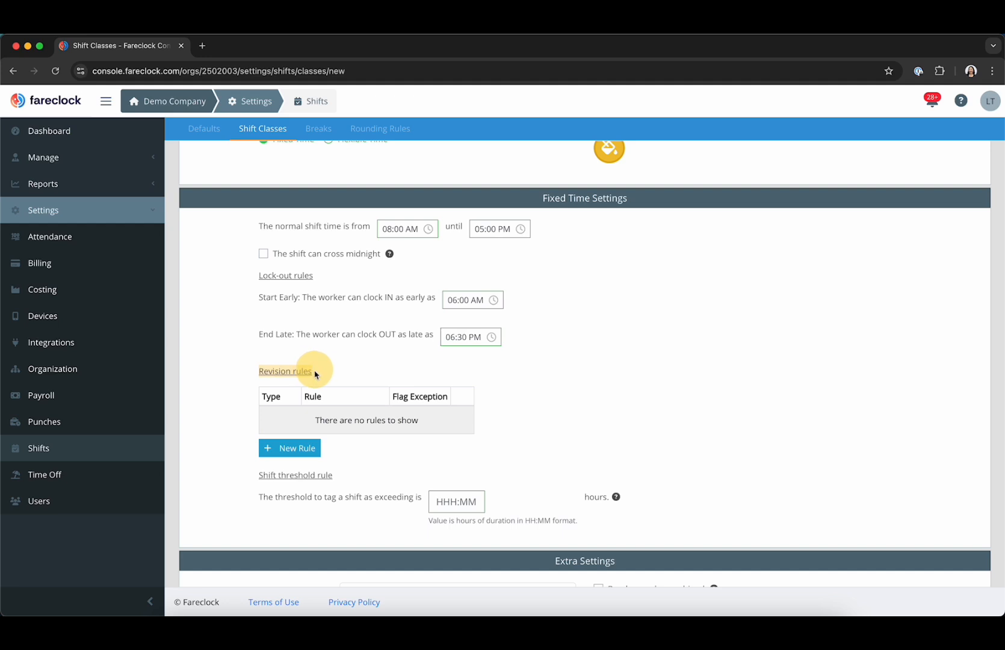
left_click(321, 371)
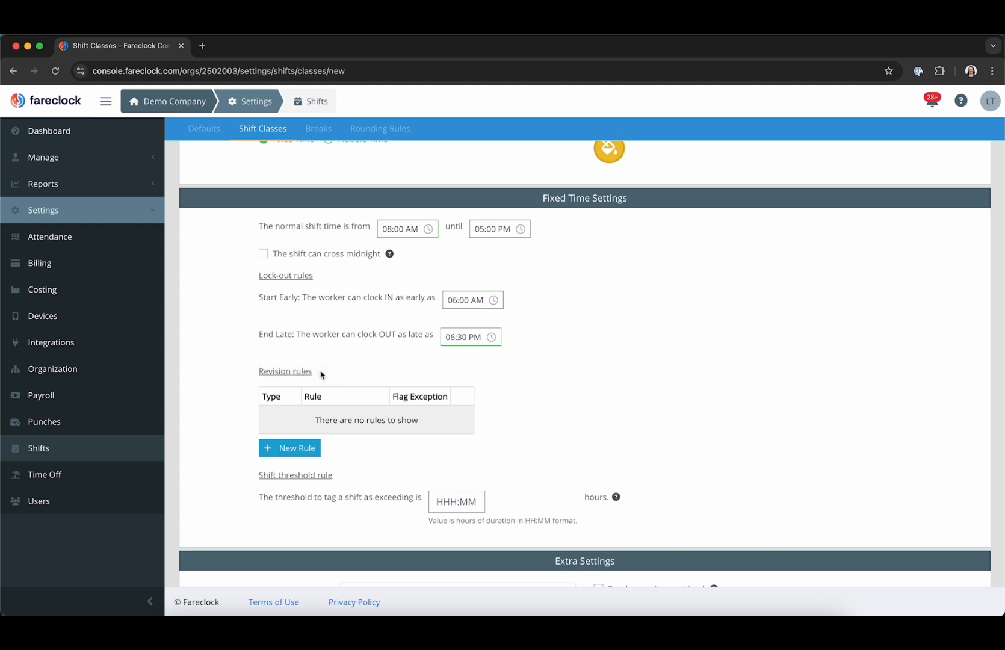
left_click(290, 448)
left_click(279, 420)
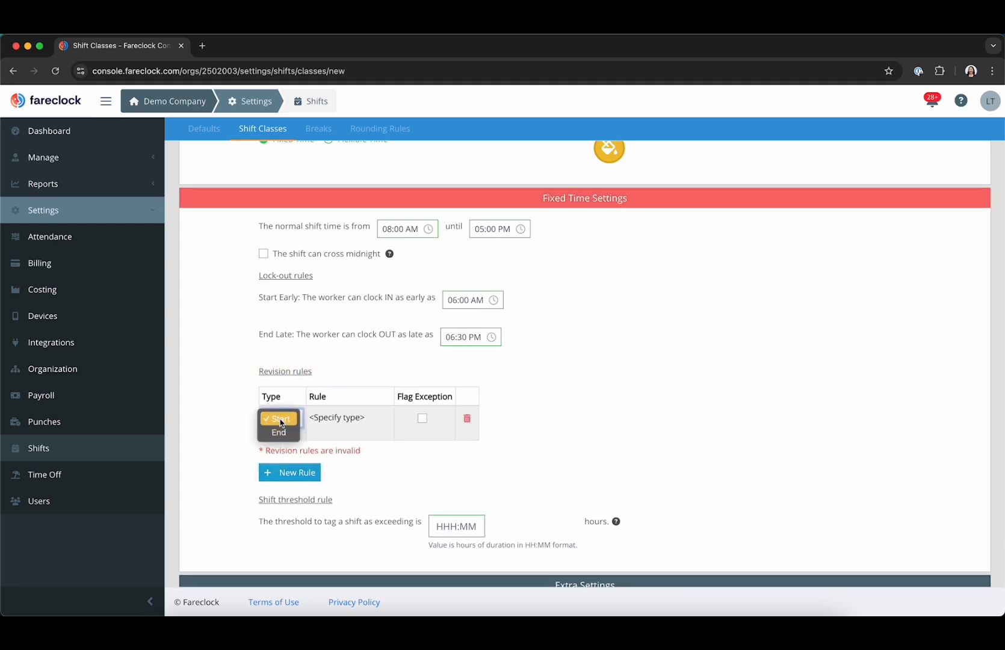
left_click(281, 421)
left_click(663, 420)
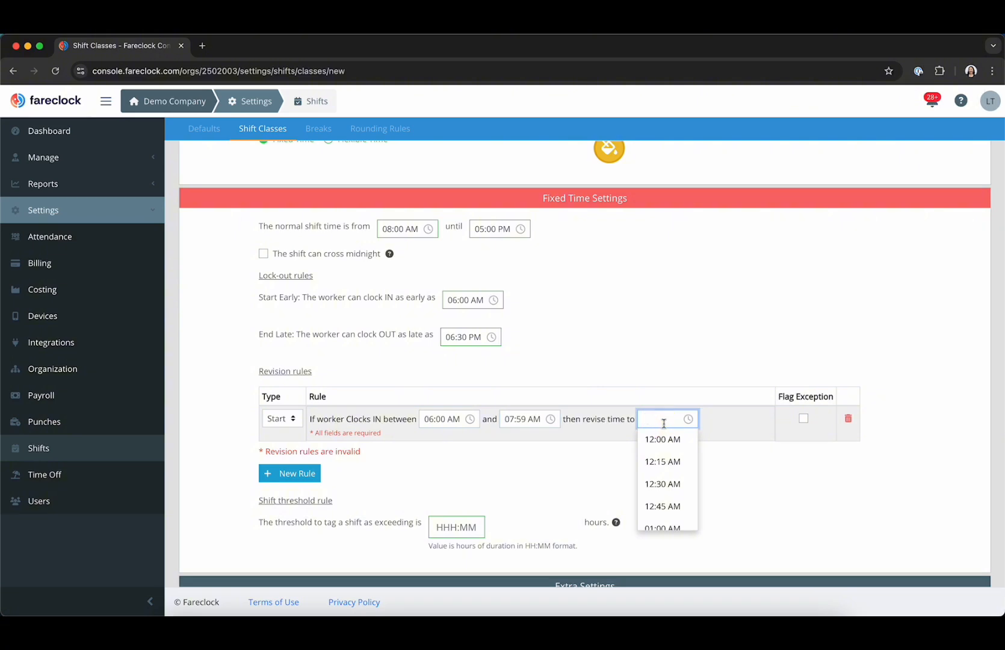
type("8:00A")
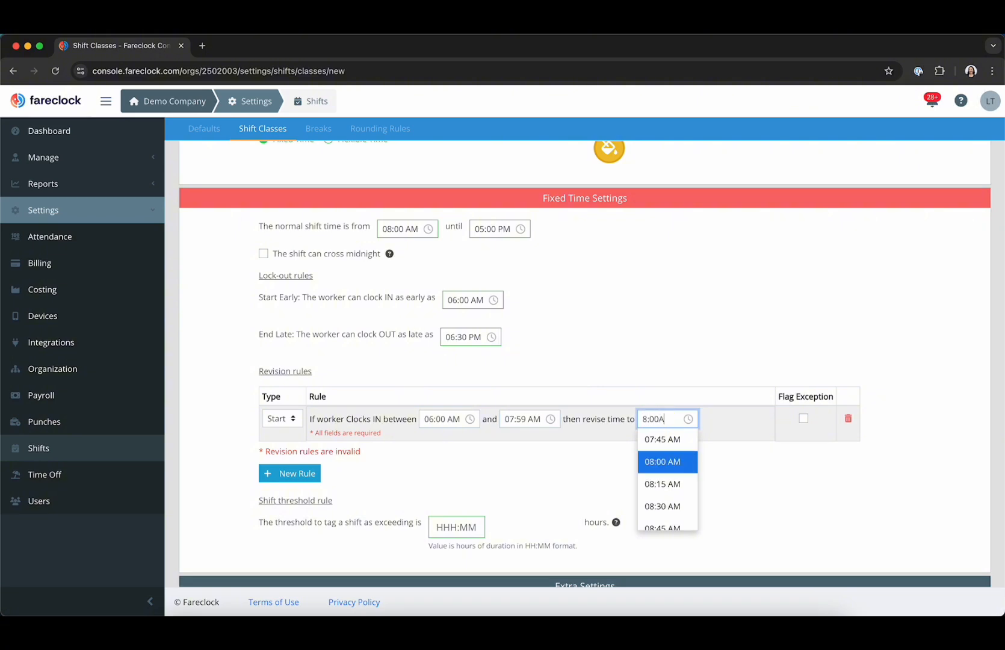
left_click(668, 458)
- Add an End revision rule whose clock-out range begins at 05:01 PM
left_click(289, 473)
left_click(280, 444)
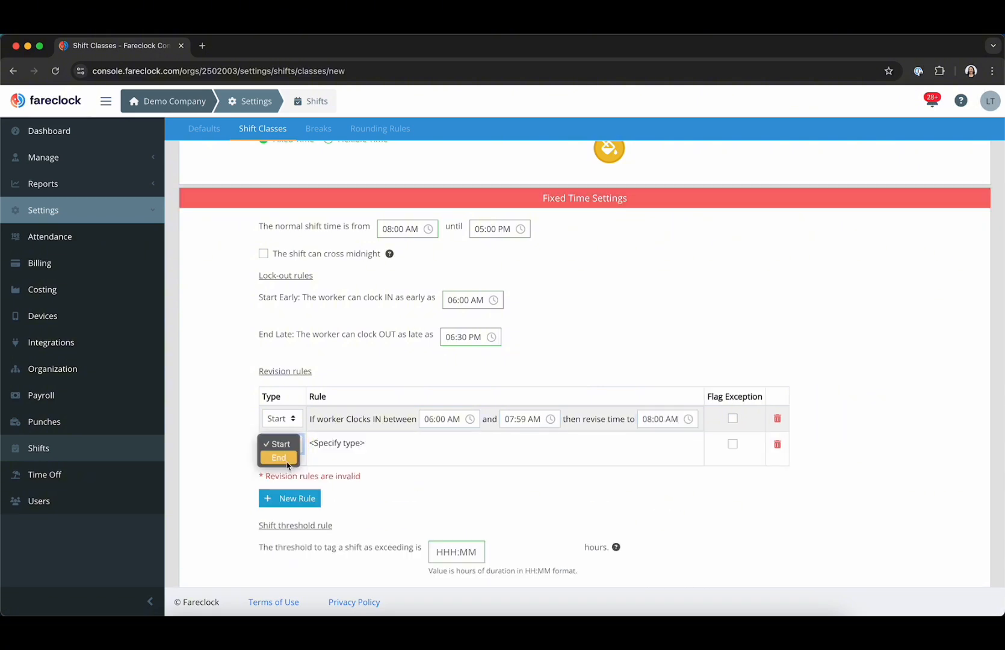
left_click(278, 460)
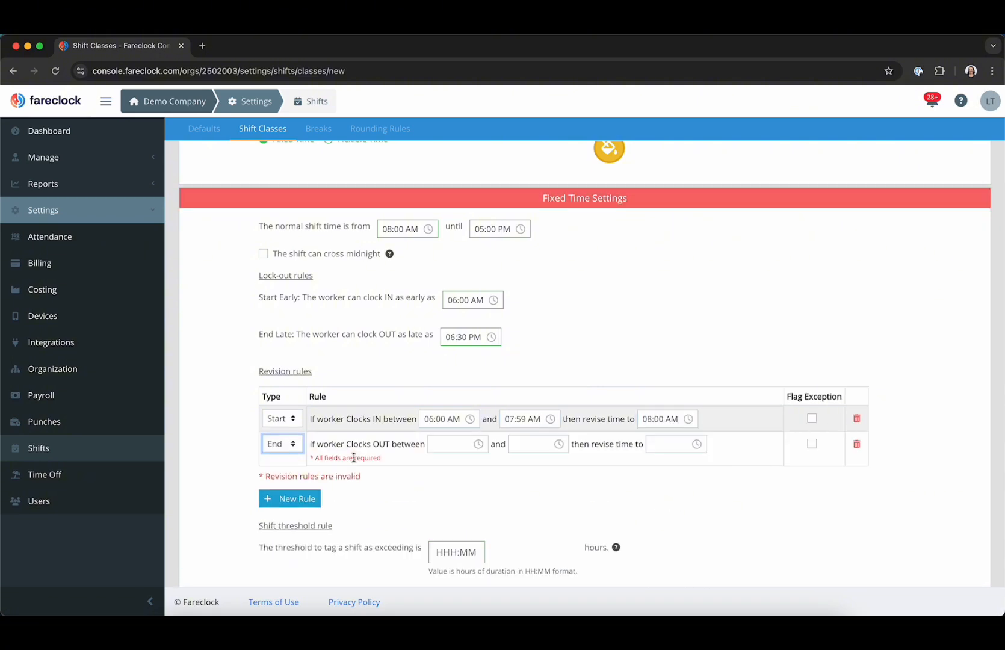
left_click(452, 445)
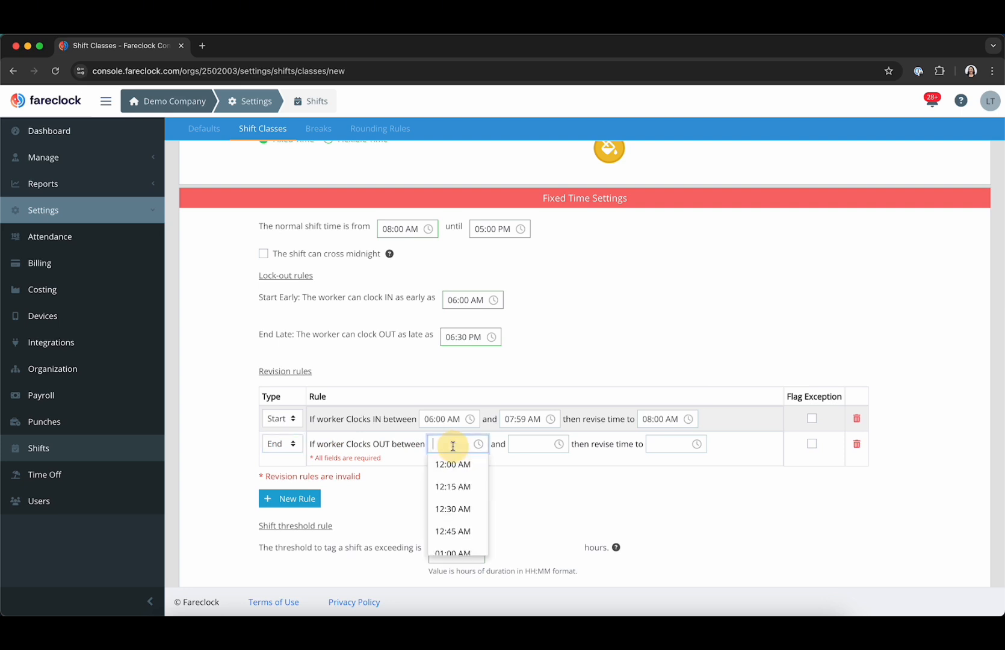
type("5:01 OM")
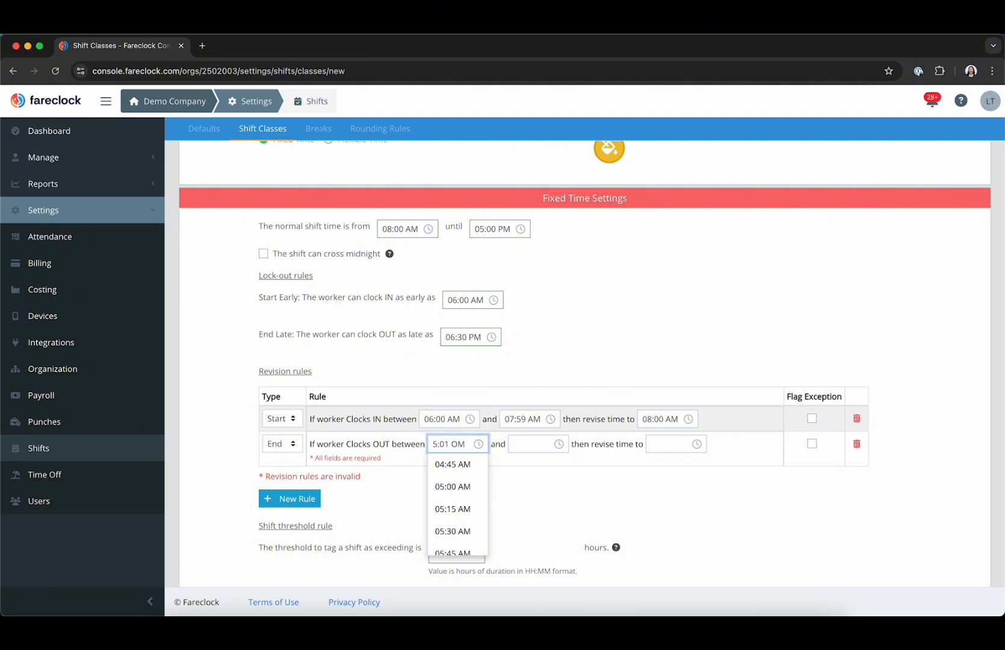
key("BackSpace")
key("BackSpace")
type("PM")
- Set the End rule's clock-out range to finish at 06:30 PM and its revised time to 05:00 PM
left_click(520, 444)
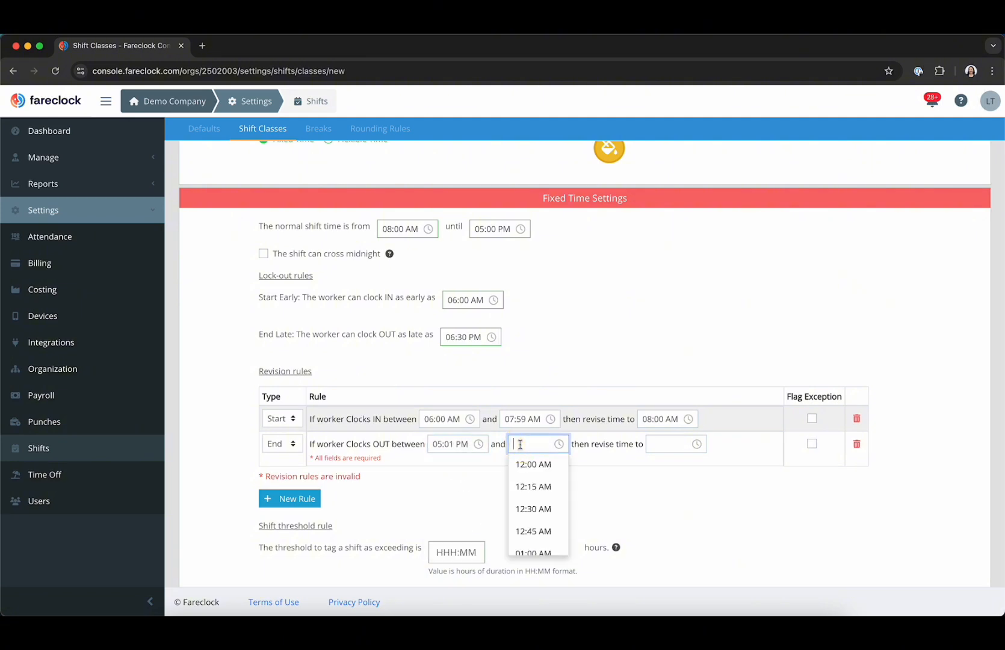
type("6:30")
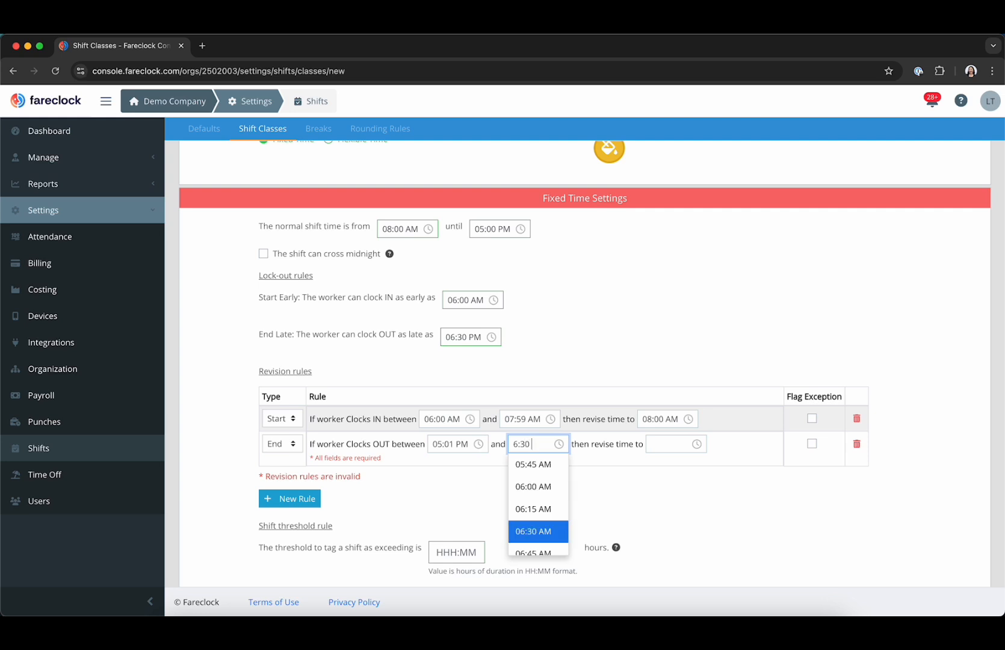
type(" PM")
left_click(560, 484)
left_click(669, 444)
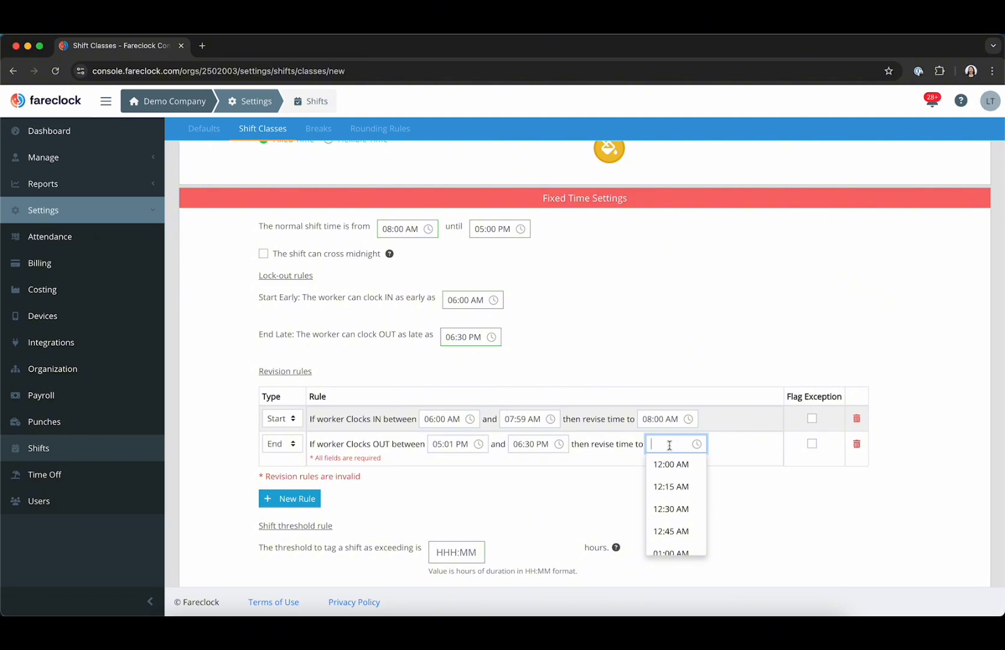
type("5:00")
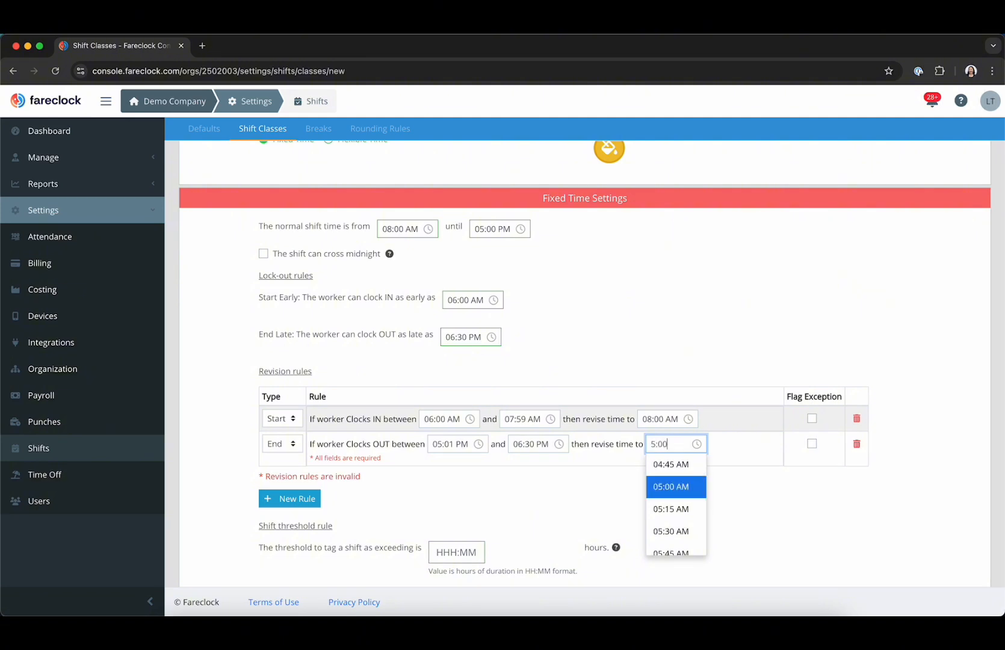
type(" PM")
left_click(691, 487)
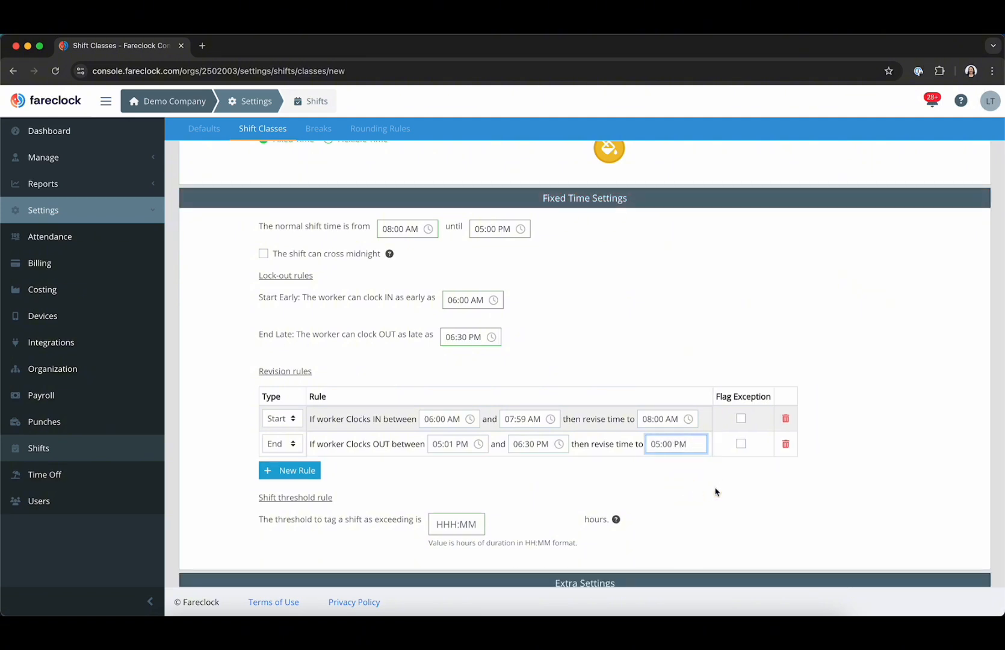
left_click(714, 491)
- Add a Start rule revising 08:01 AM–08:15 AM clock-ins to 08:00 AM and an End rule revising 04:45 PM–04:59 PM clock-outs to 05:00 PM
left_click(277, 471)
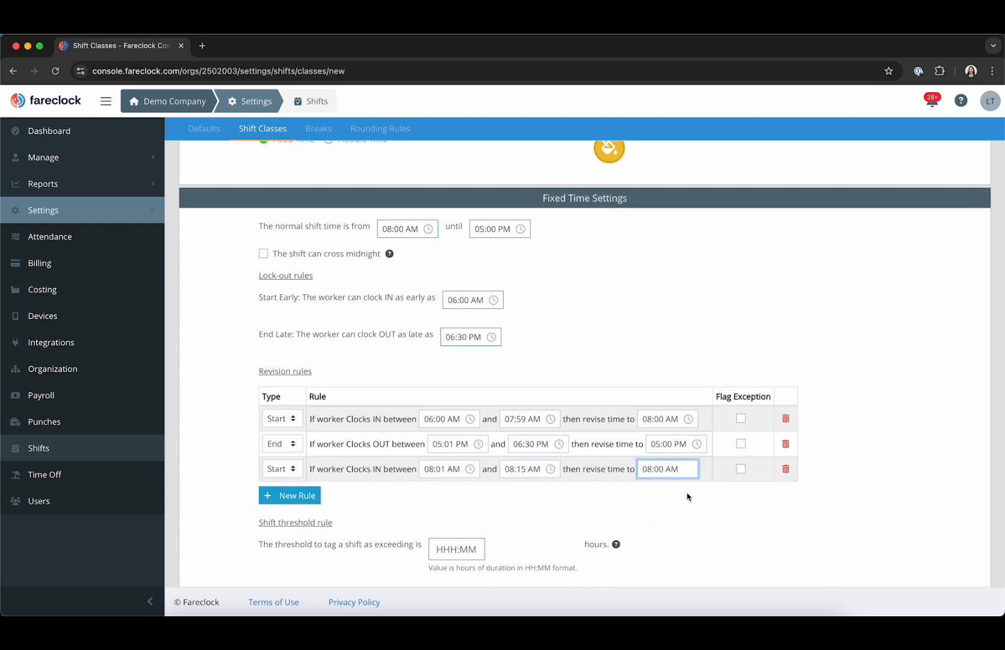
left_click(273, 497)
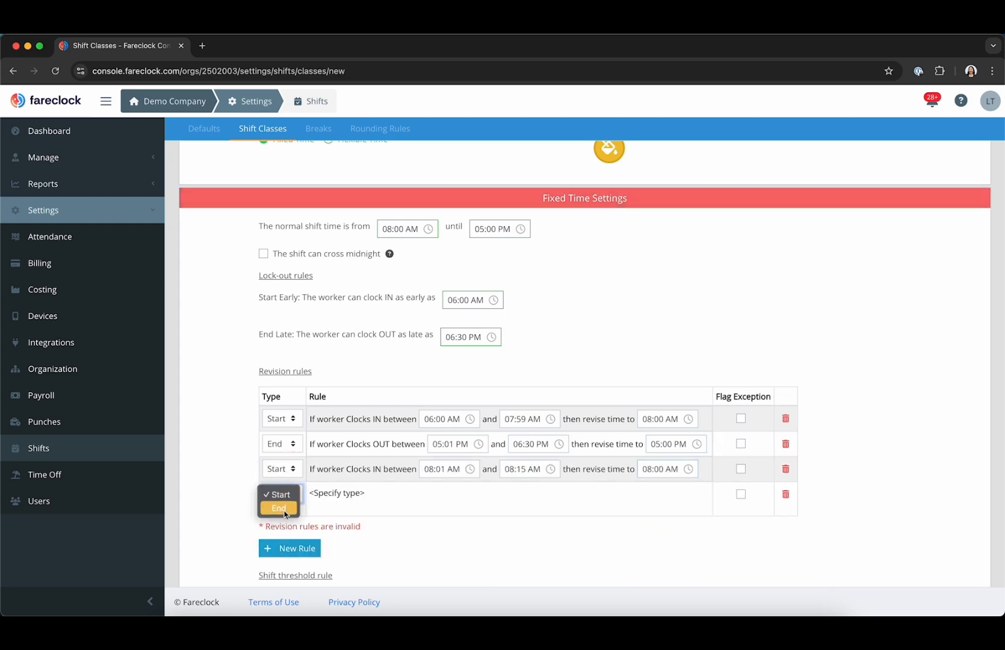
left_click(273, 507)
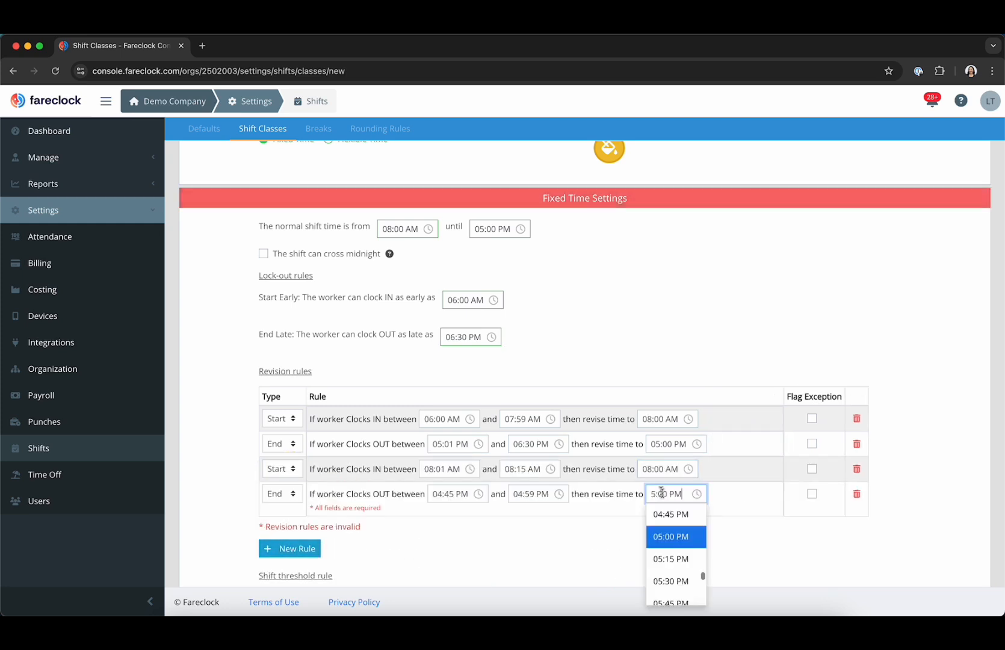
left_click(672, 536)
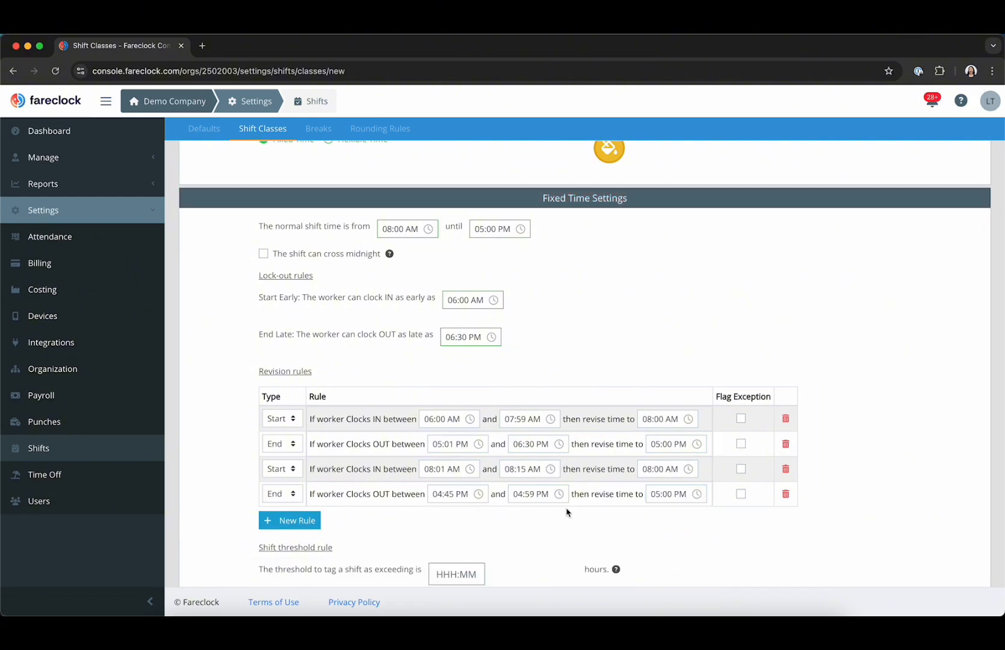
left_click(283, 520)
left_click(293, 519)
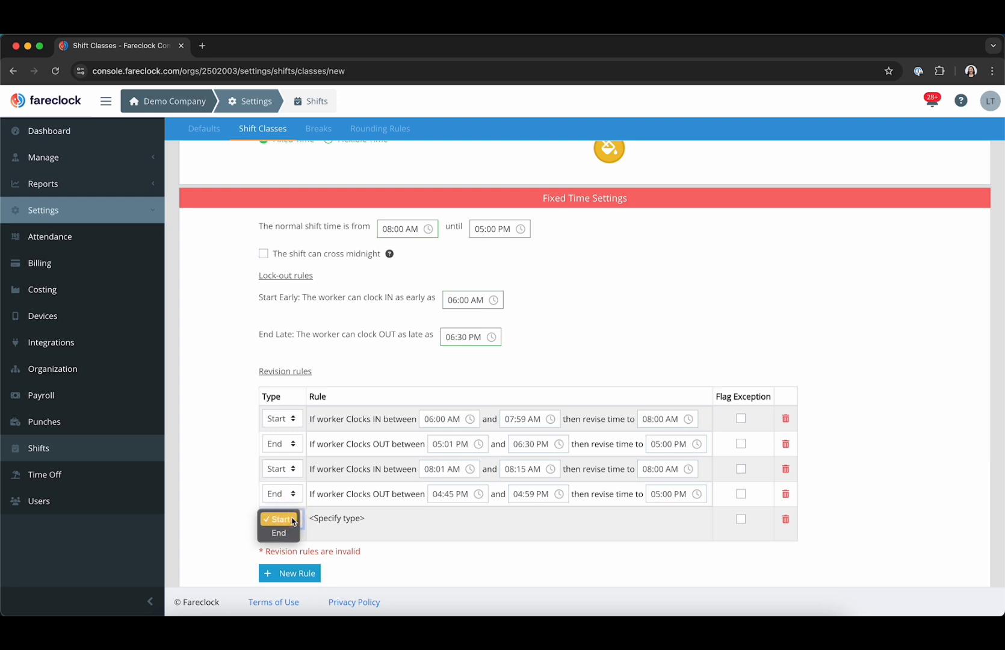
left_click(292, 520)
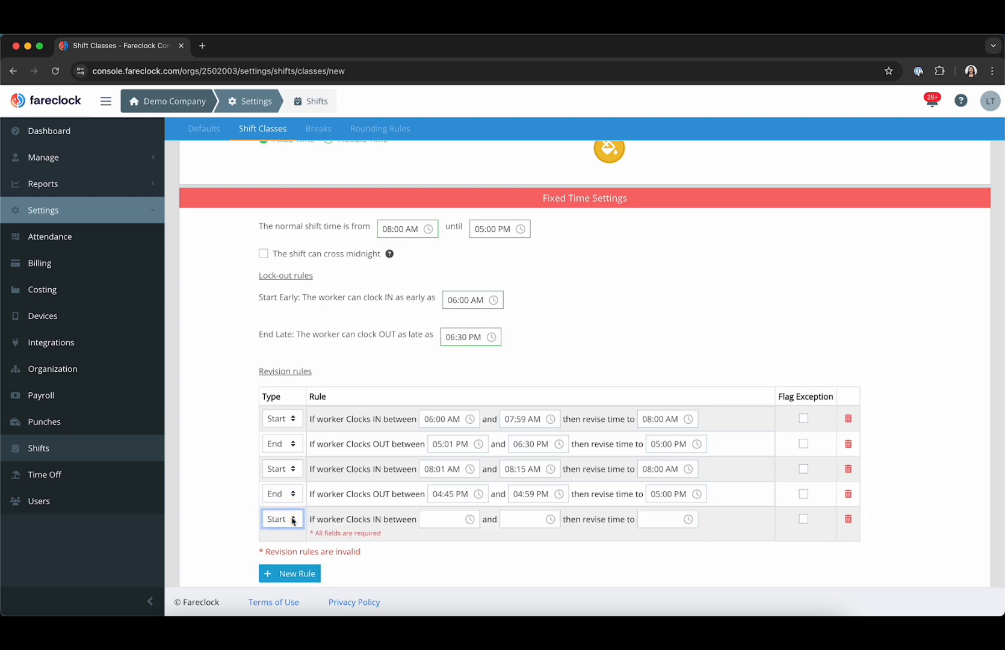
left_click(454, 521)
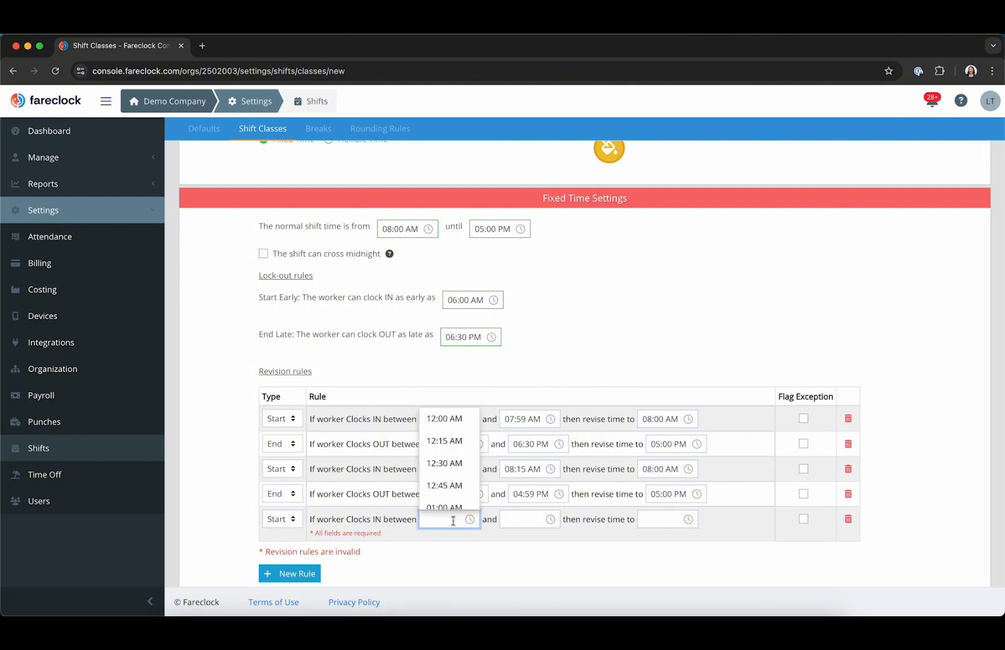
left_click(804, 420)
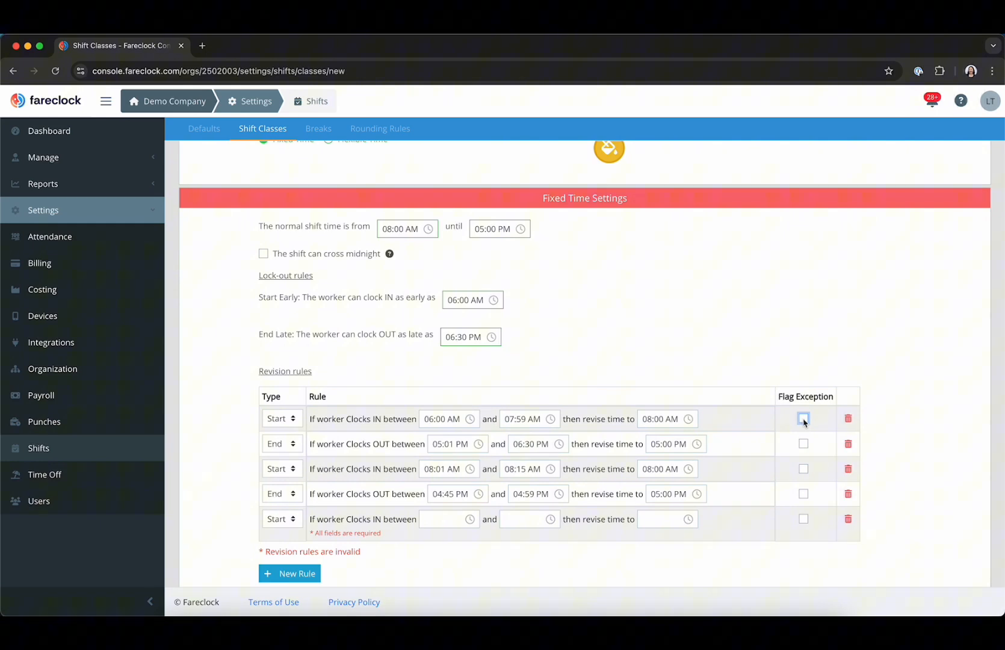
- Examine the shift threshold rule and its help text, plus the breaks and rounding rules in the extra settings
left_click(134, 159)
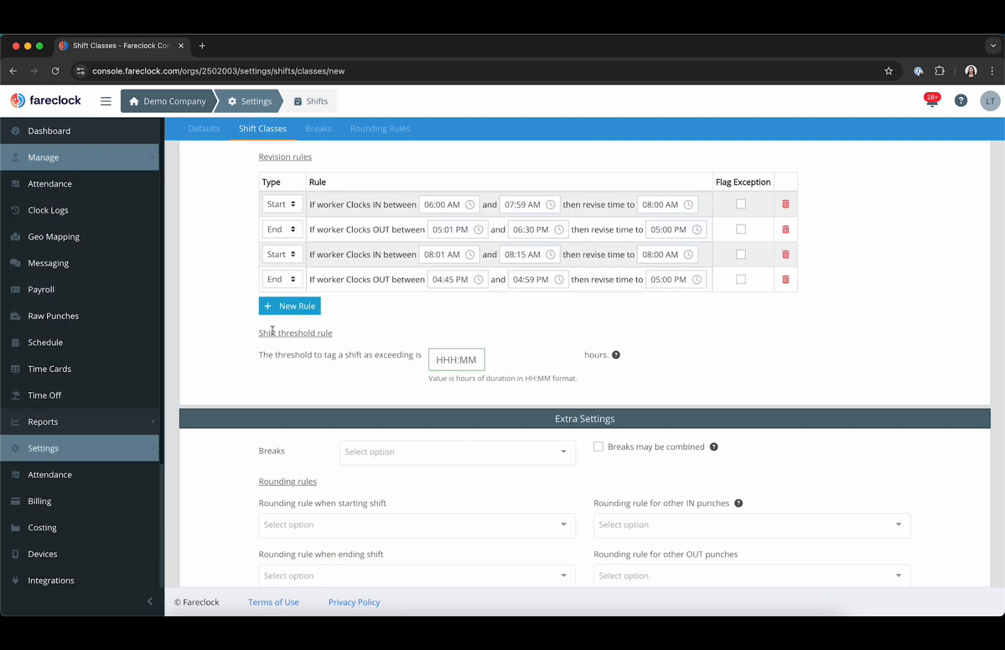
left_click_drag(260, 334, 338, 336)
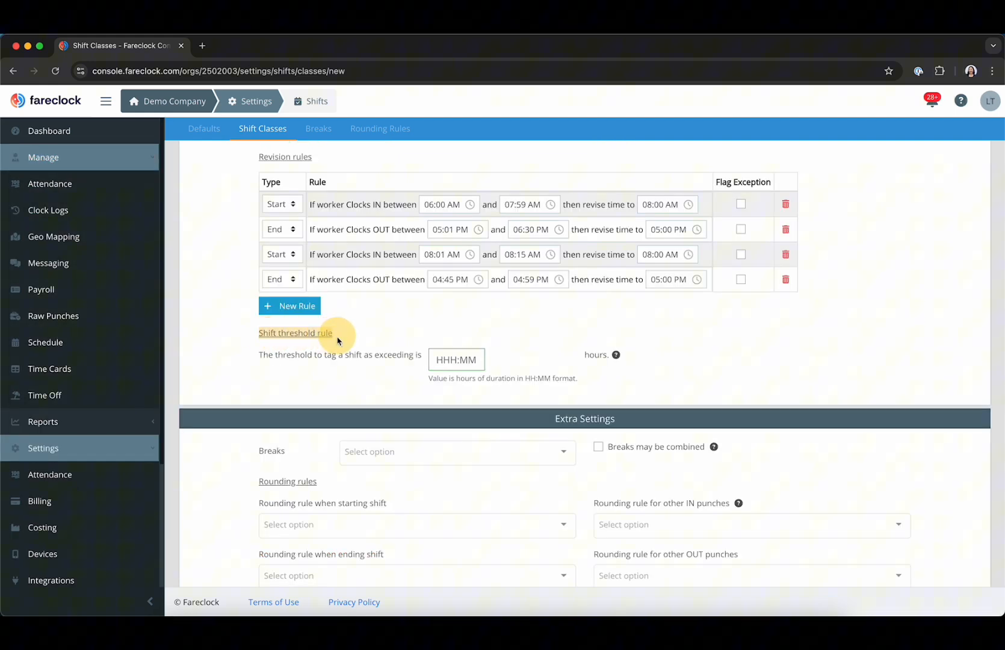
left_click(361, 334)
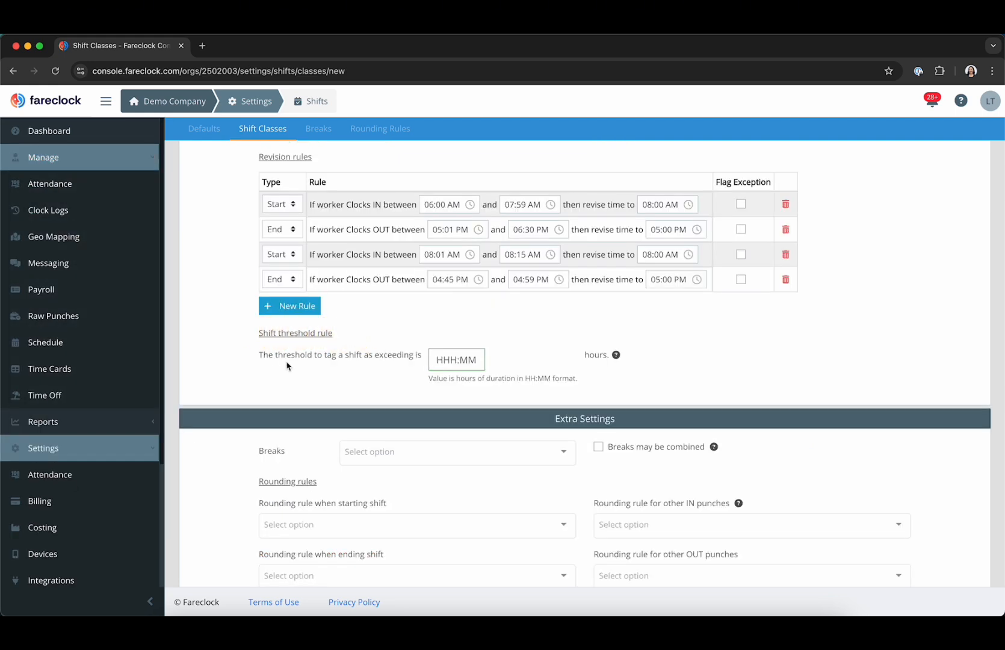
mouse_move(615, 355)
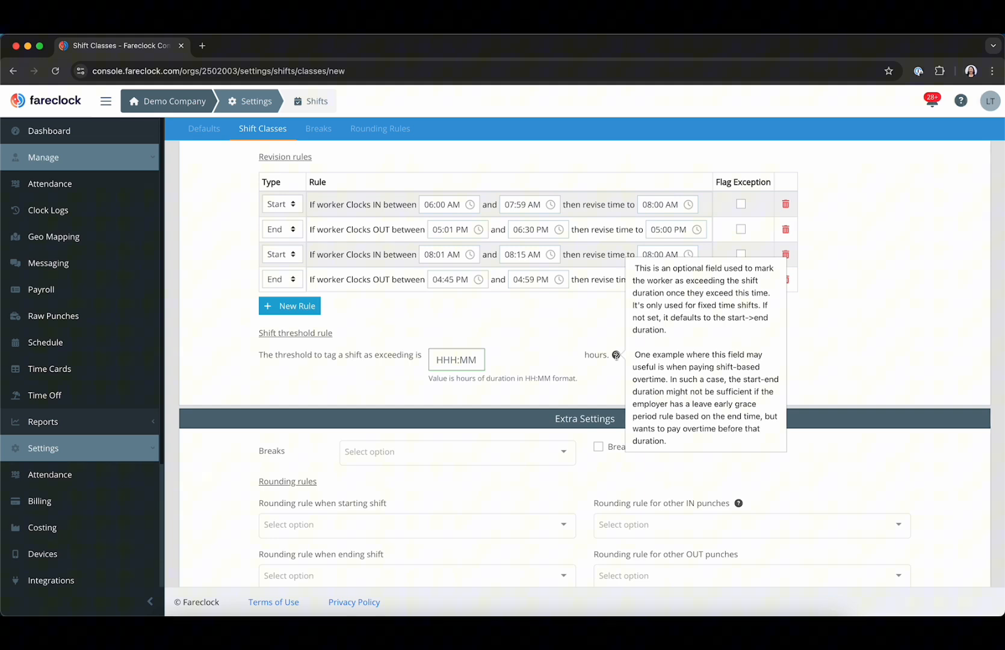
scroll(602, 337, "down", 3)
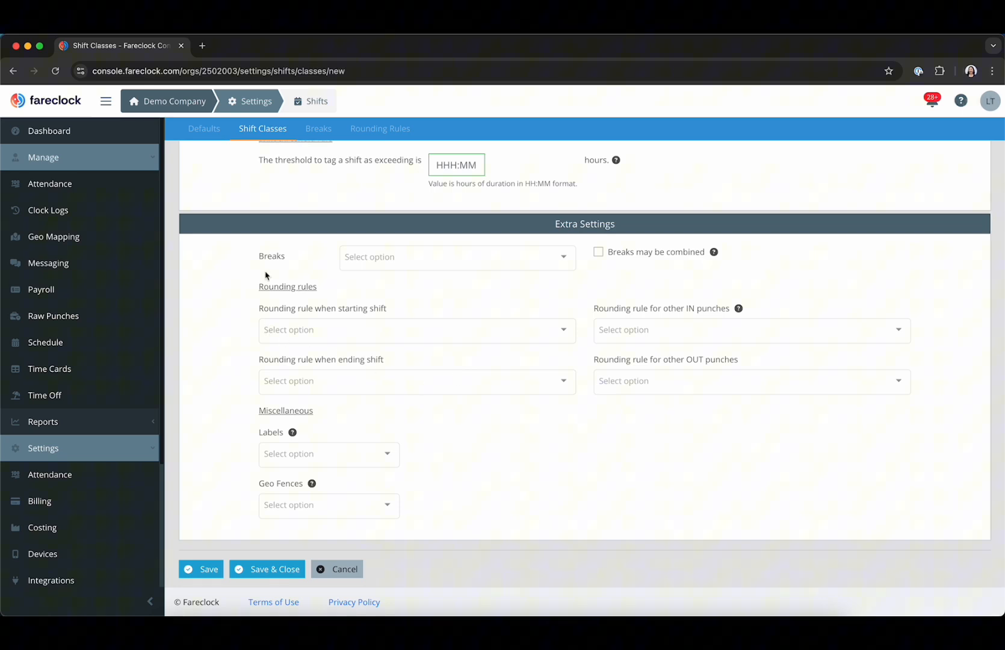
left_click_drag(260, 253, 296, 261)
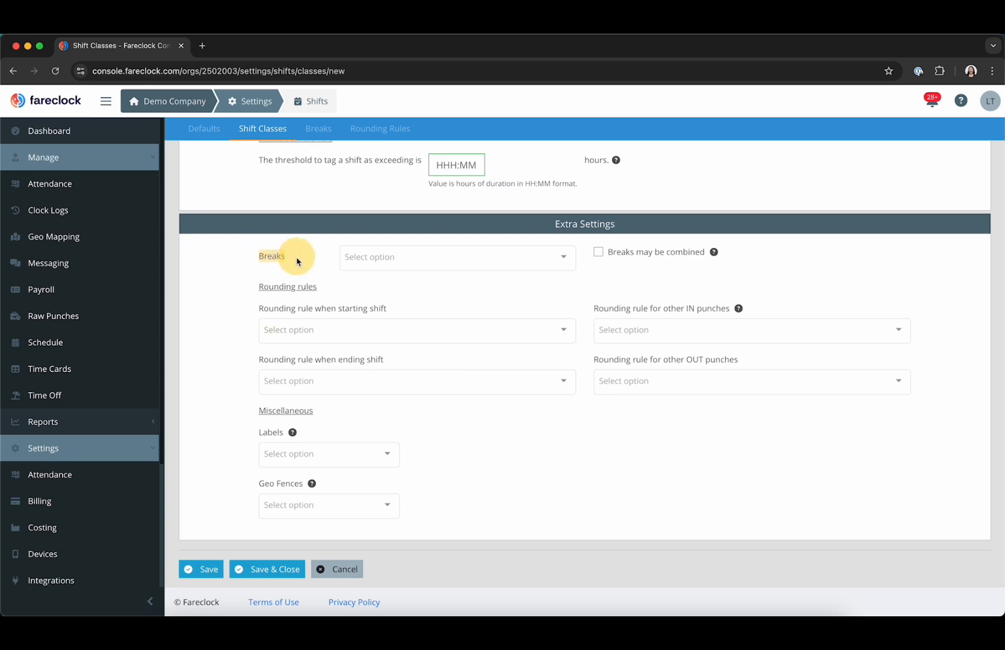
left_click_drag(253, 289, 331, 293)
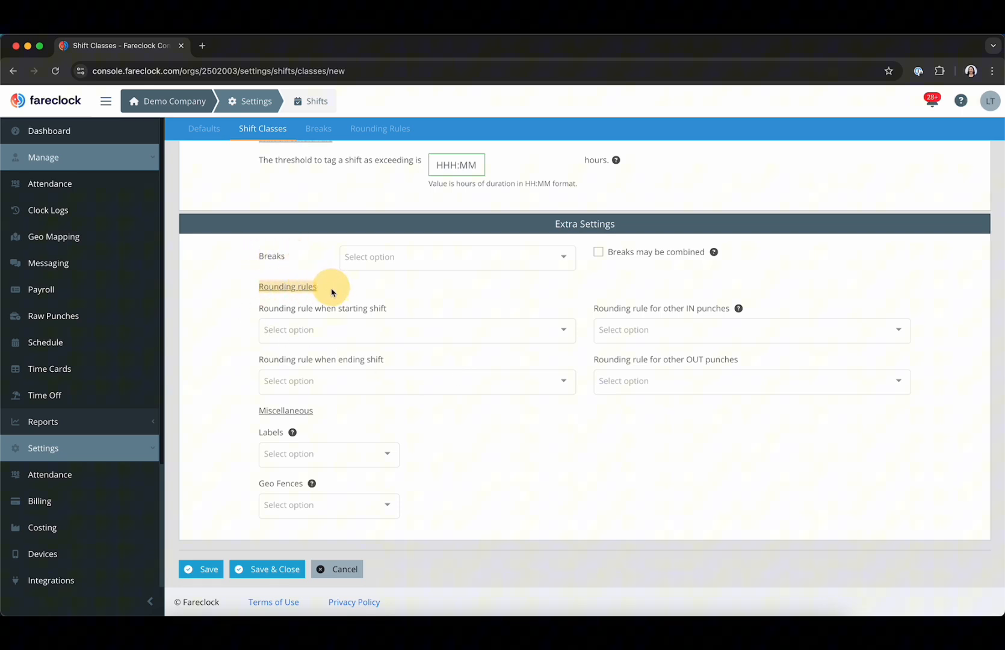
left_click(331, 293)
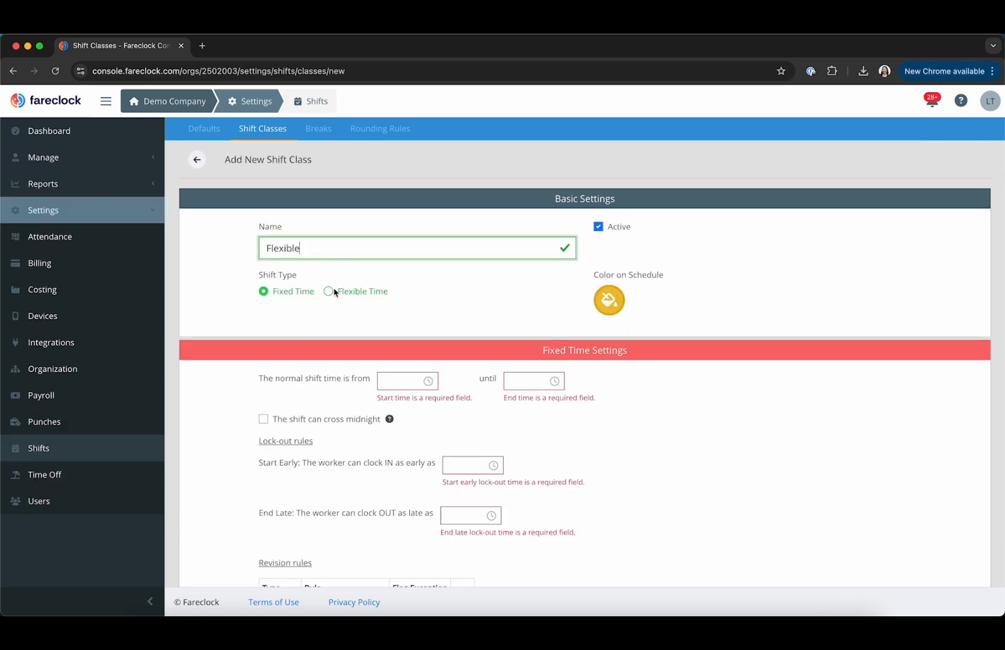
- Set the new Flexible shift class to the Flexible Time type with a normal shift length of 10:00 hours
left_click(328, 294)
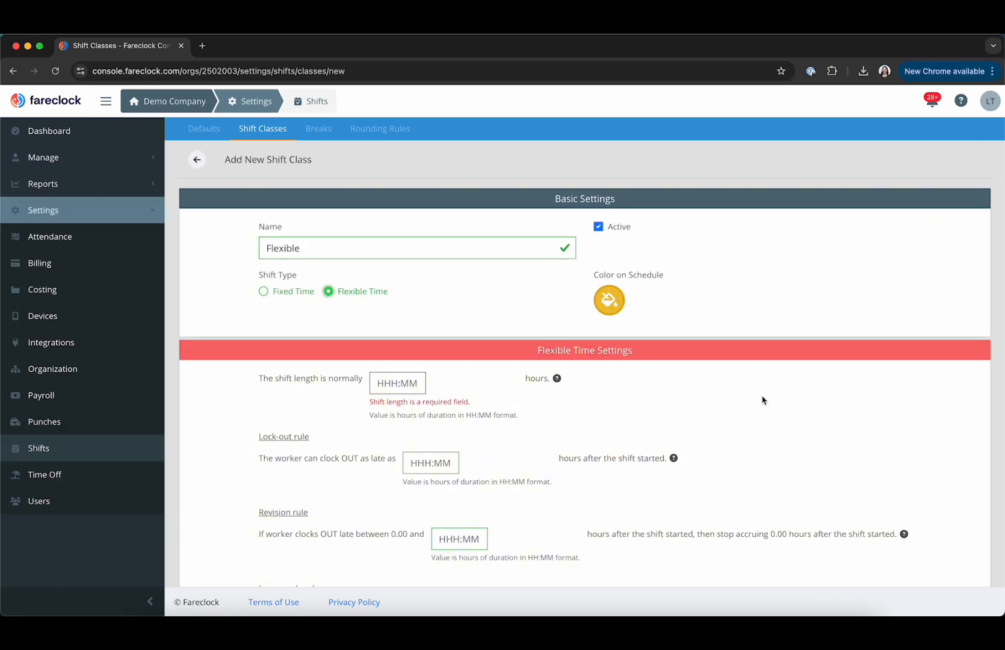
scroll(763, 400, "down", 2)
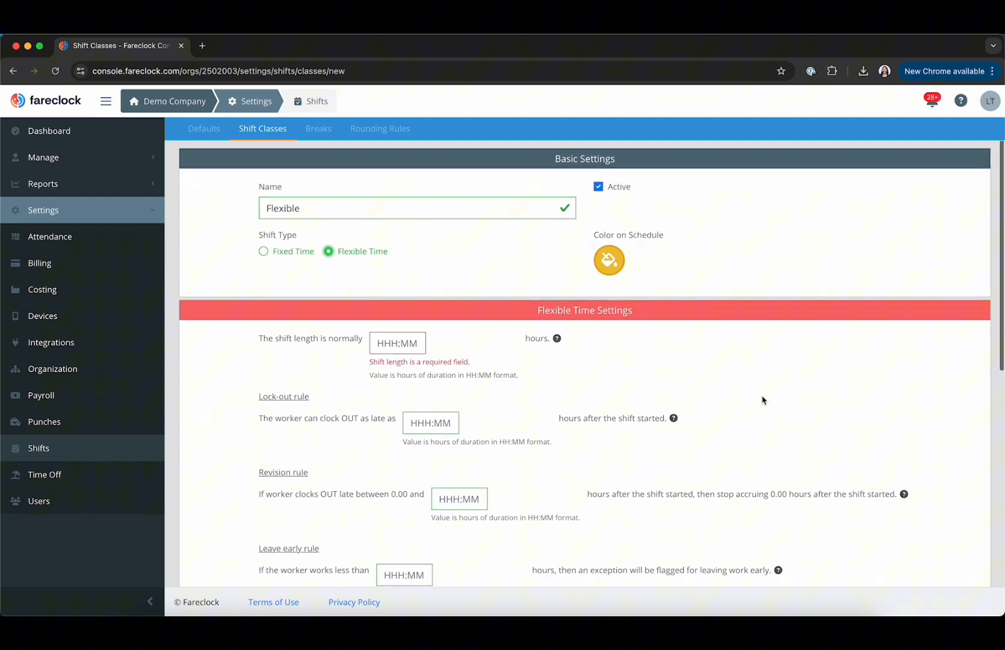
scroll(763, 400, "down", 2)
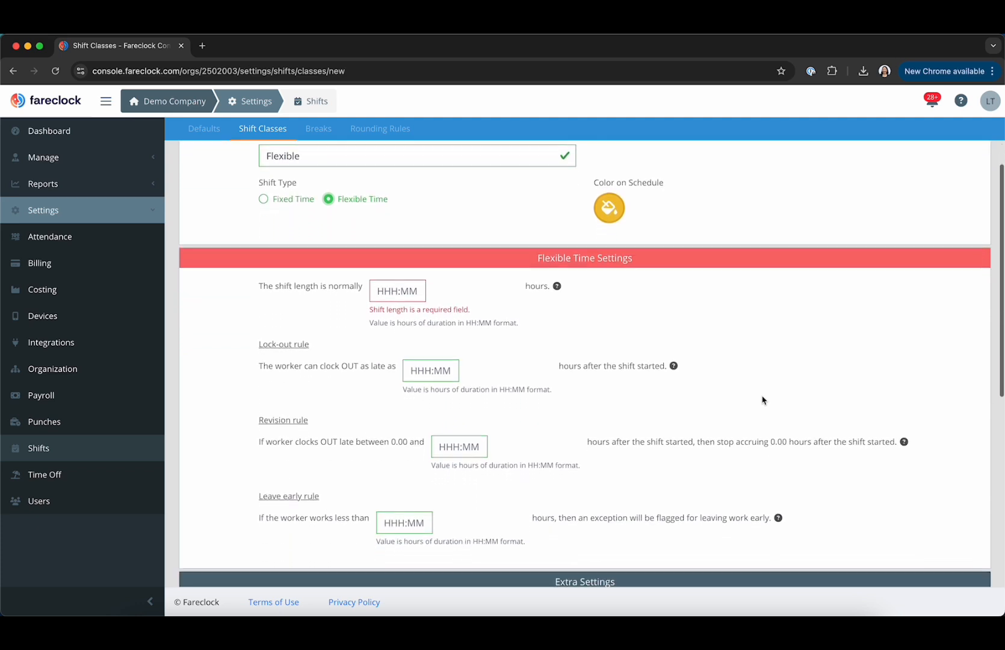
scroll(762, 401, "down", 1)
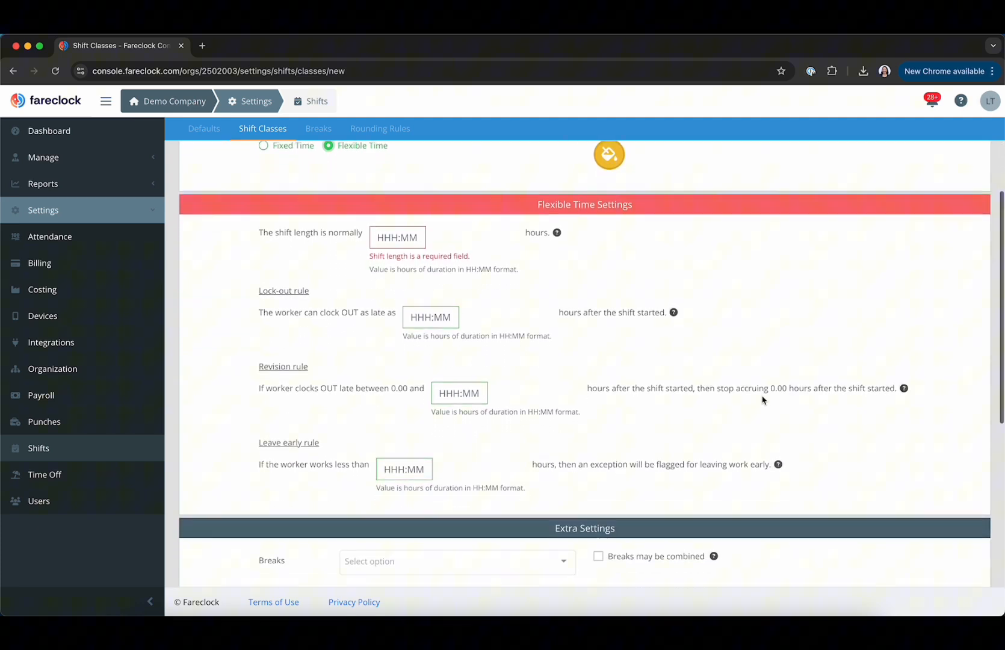
mouse_move(557, 291)
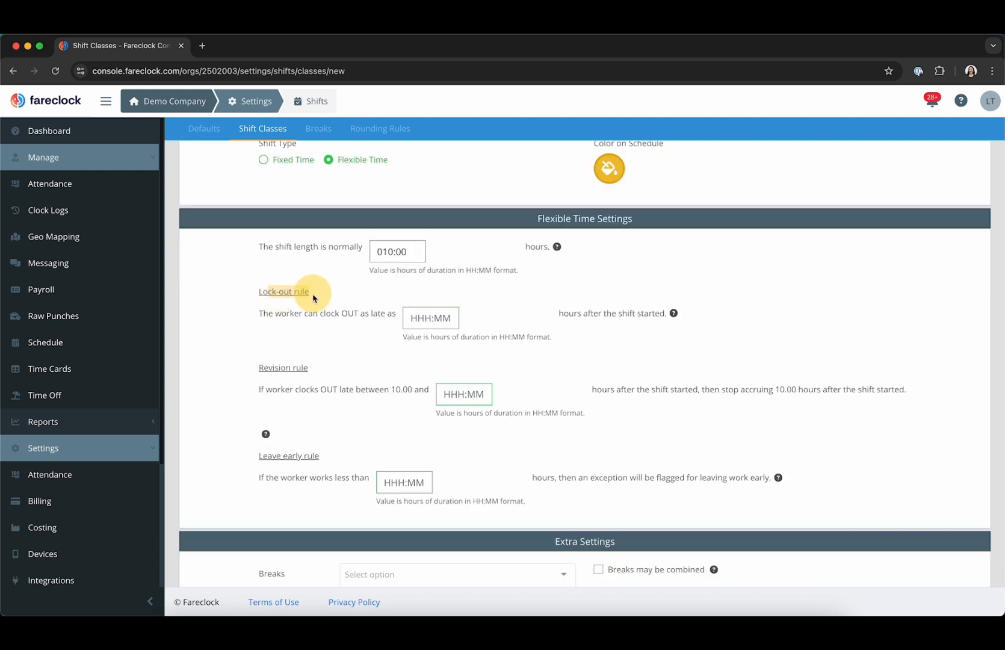
- Examine the flexible class's lock-out rule help, its revision and leave early rules, and the extra settings
mouse_move(674, 313)
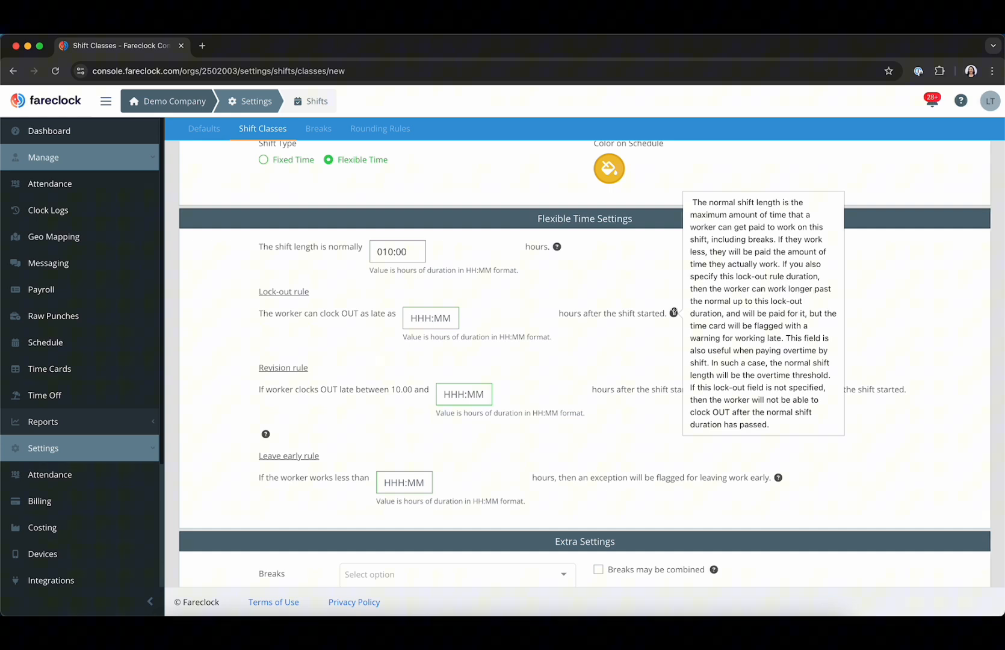
left_click_drag(259, 456, 321, 455)
left_click(311, 365)
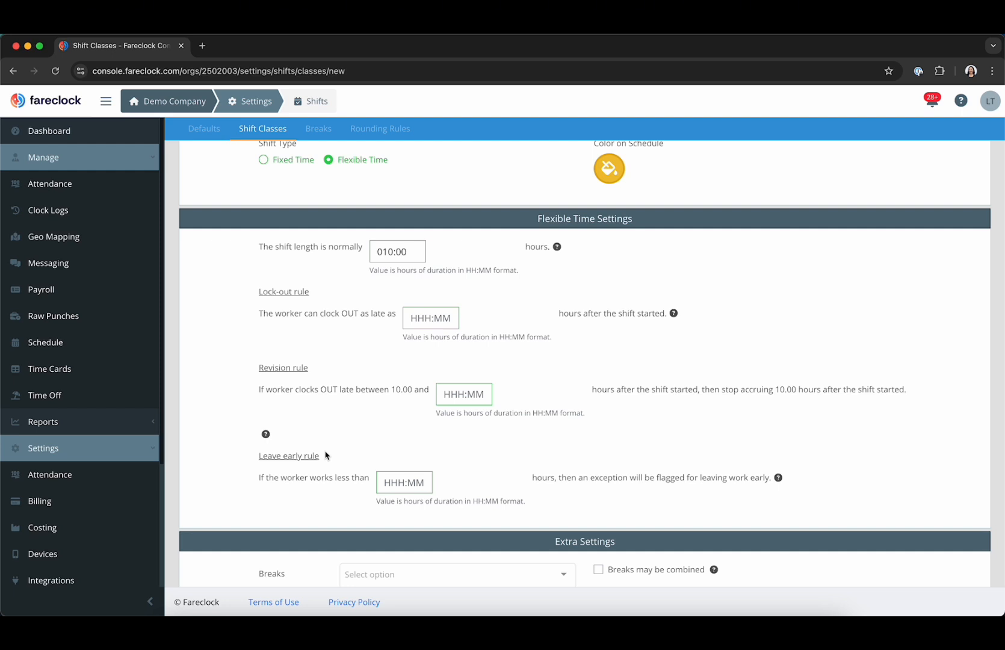
scroll(325, 455, "down", 5)
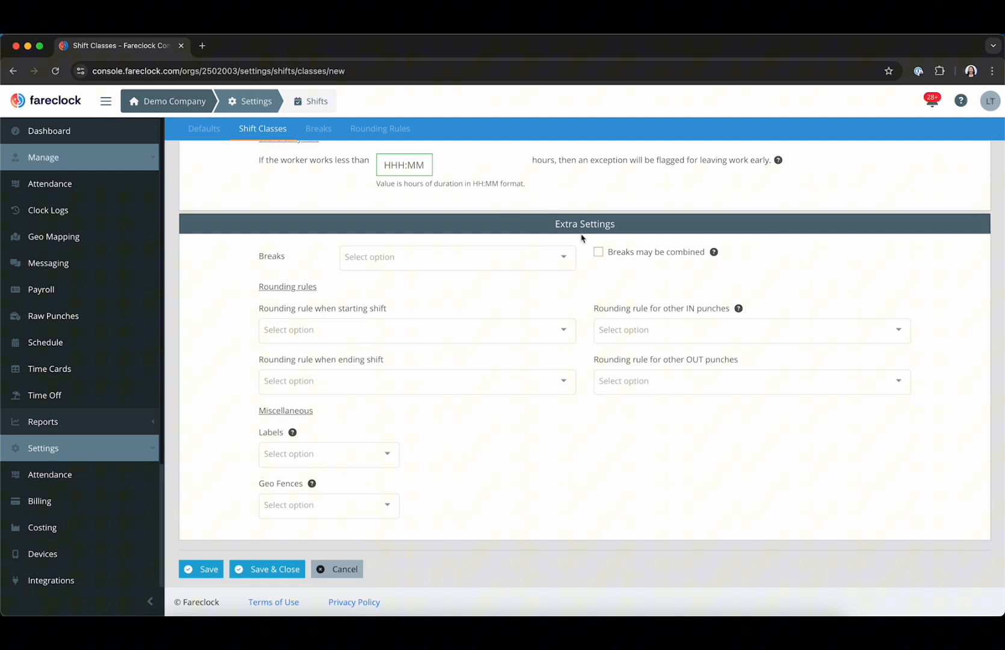